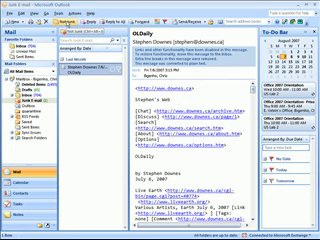
- Mark the OLDaily newsletter as Not Junk, always trusting its sender, and return it to the Inbox
click(64, 21)
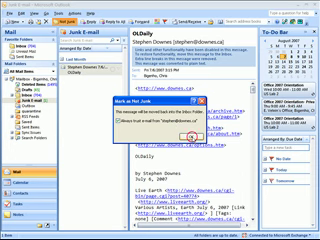
click(191, 137)
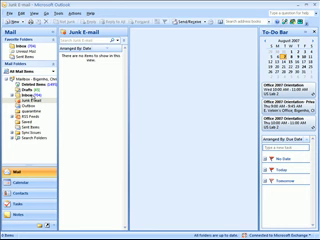
click(26, 94)
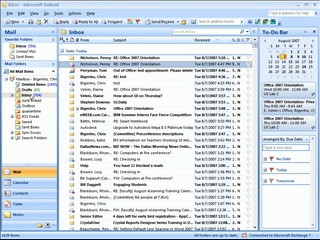